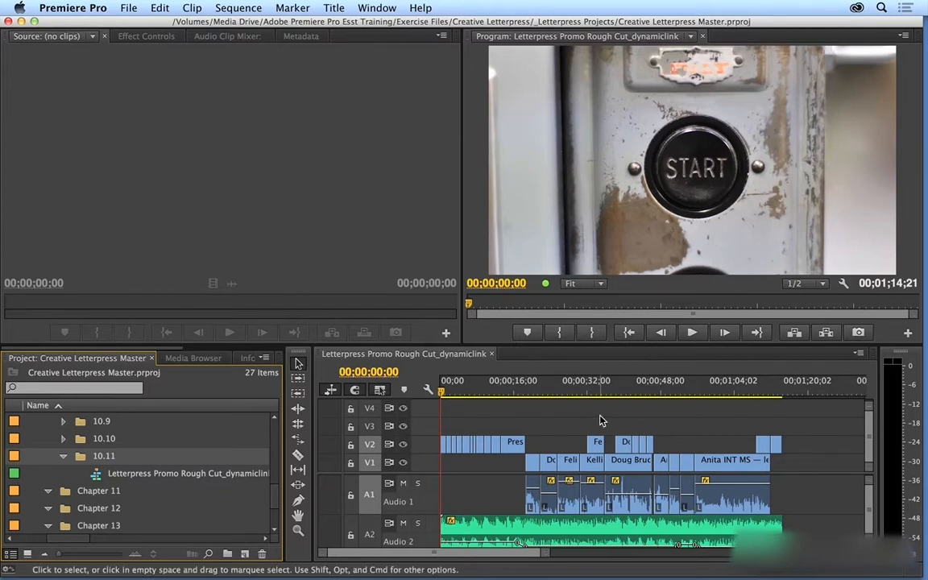
# Replace the archival press clips on V2, around 00;00;42;18, with an After Effects composition
pyautogui.click(636, 393)
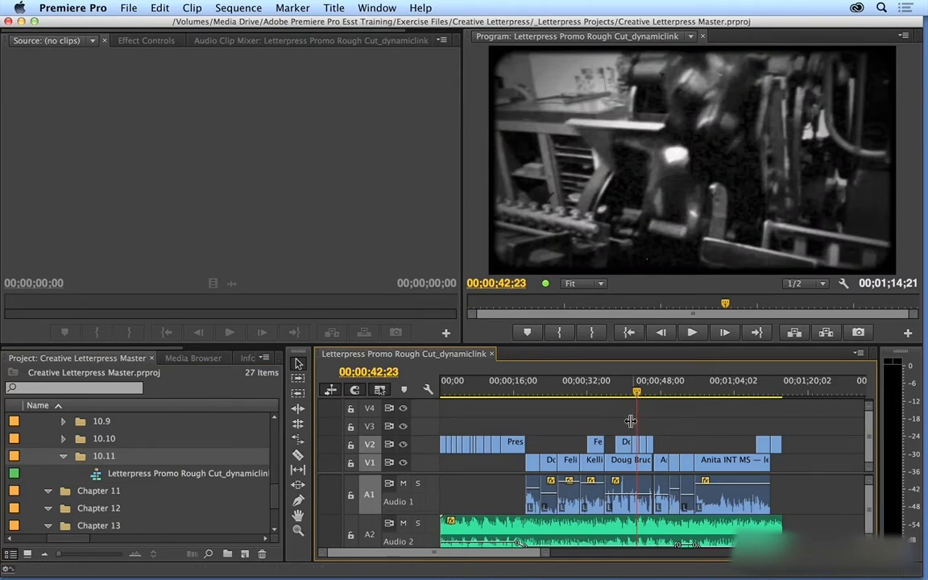
pyautogui.hotkey('shift', 'Left')
pyautogui.moveTo(659, 428); pyautogui.dragTo(643, 445)
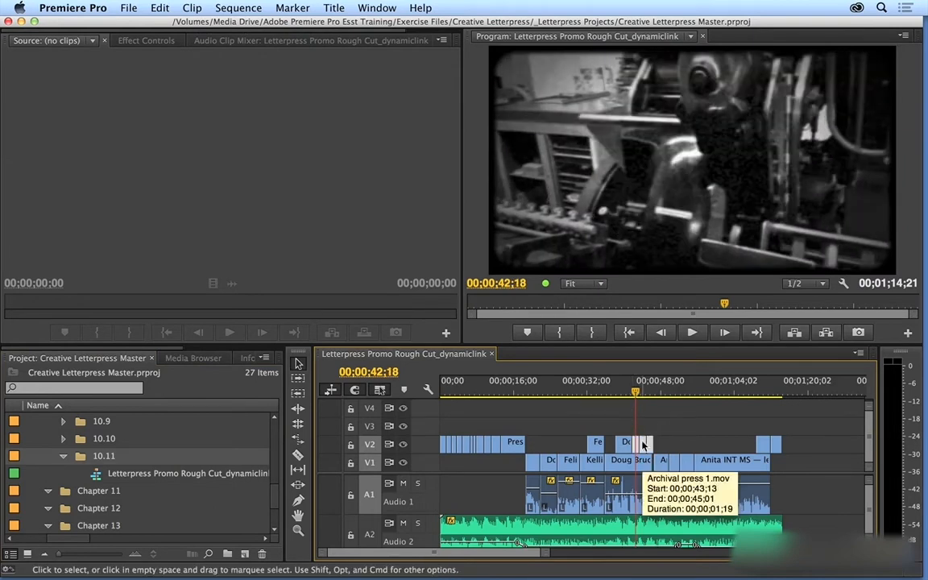
pyautogui.rightClick(643, 445)
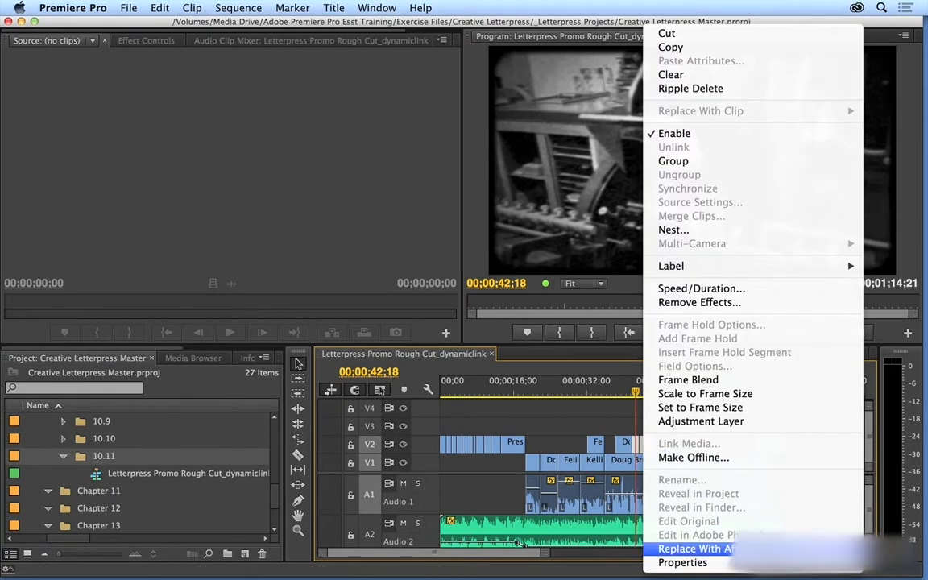
pyautogui.click(697, 548)
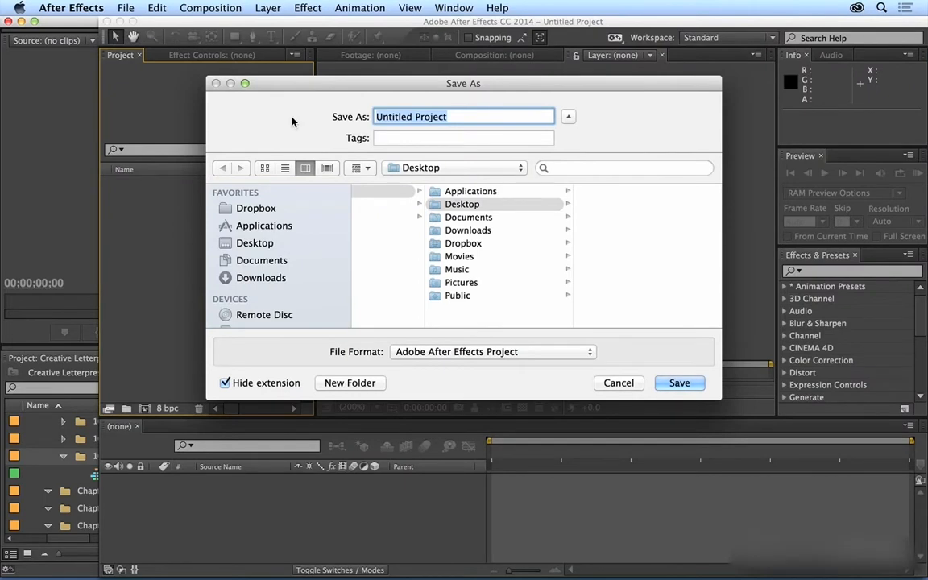
# Save the After Effects project as Creative Letterpress in the Course-created assets folder of Exercise Files > Creative Letterpress on Media Drive
pyautogui.write('Creative Letterpress')
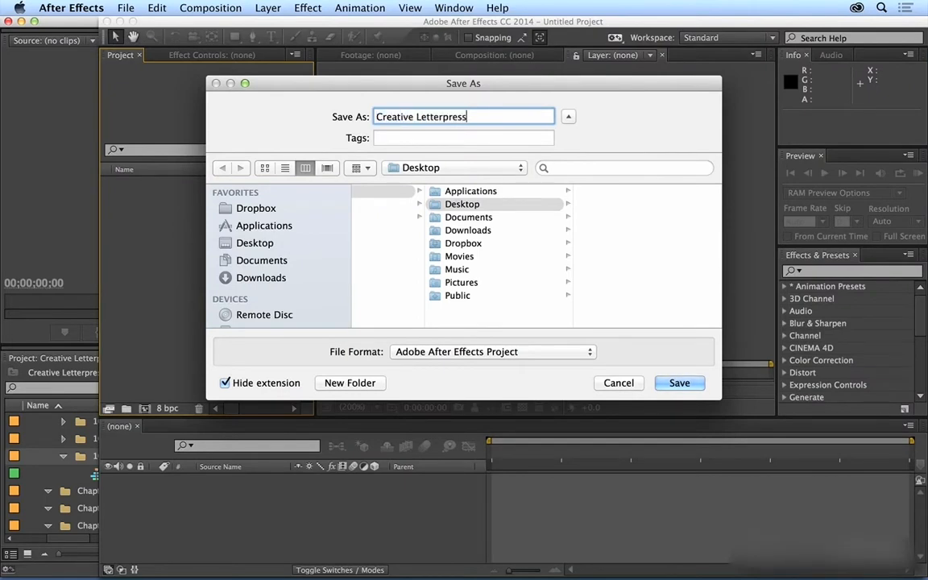
pyautogui.scroll(-5, 241, 242)
pyautogui.scroll(3, 246, 226)
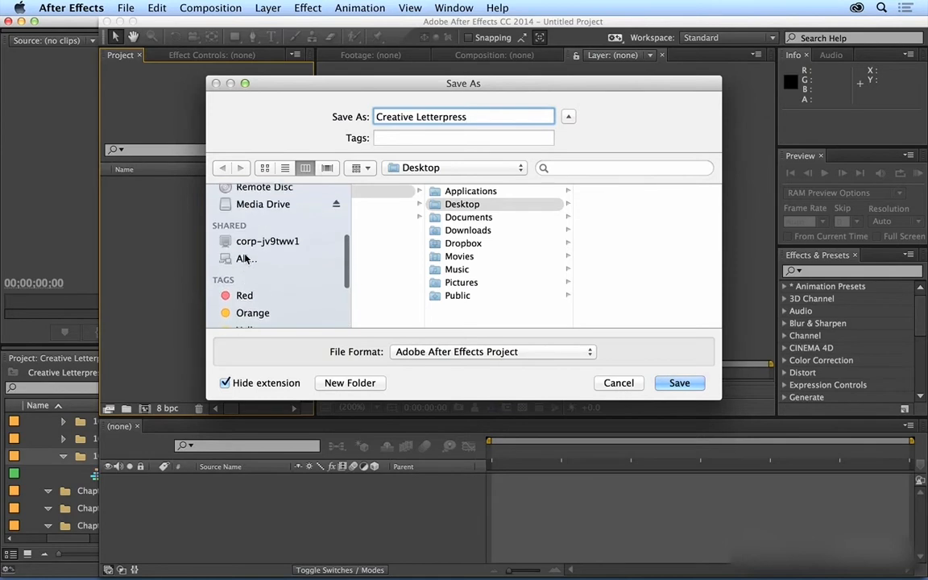
pyautogui.click(270, 206)
pyautogui.click(427, 191)
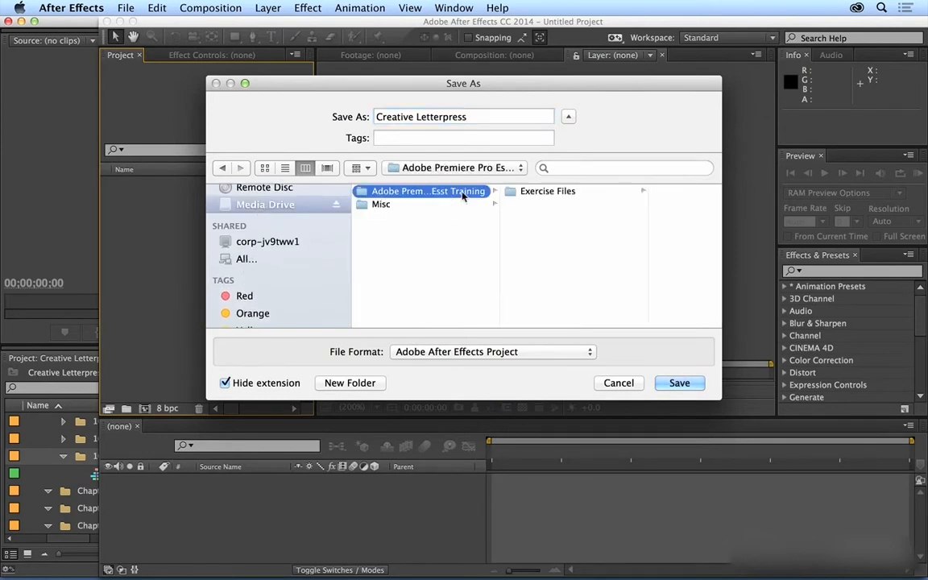
pyautogui.click(564, 192)
pyautogui.click(649, 191)
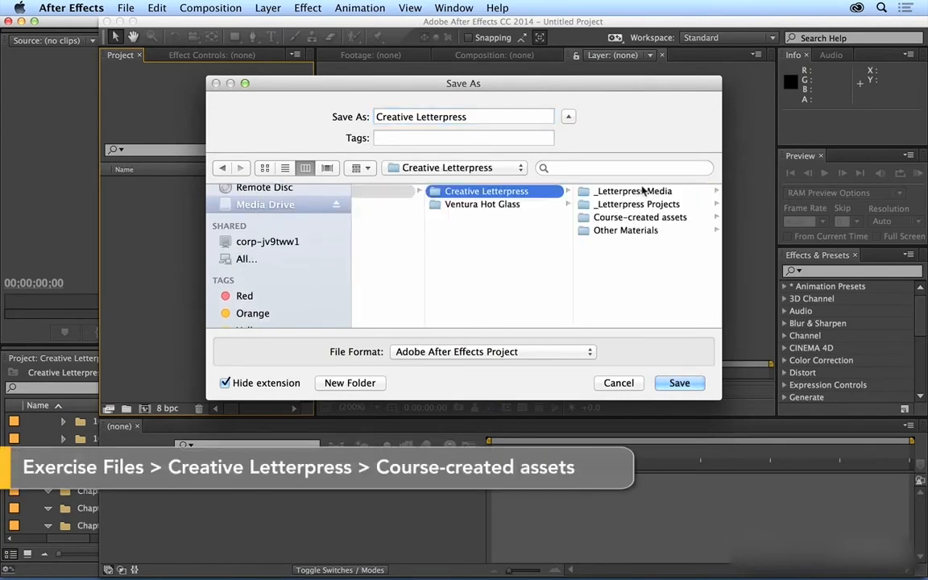
pyautogui.click(640, 217)
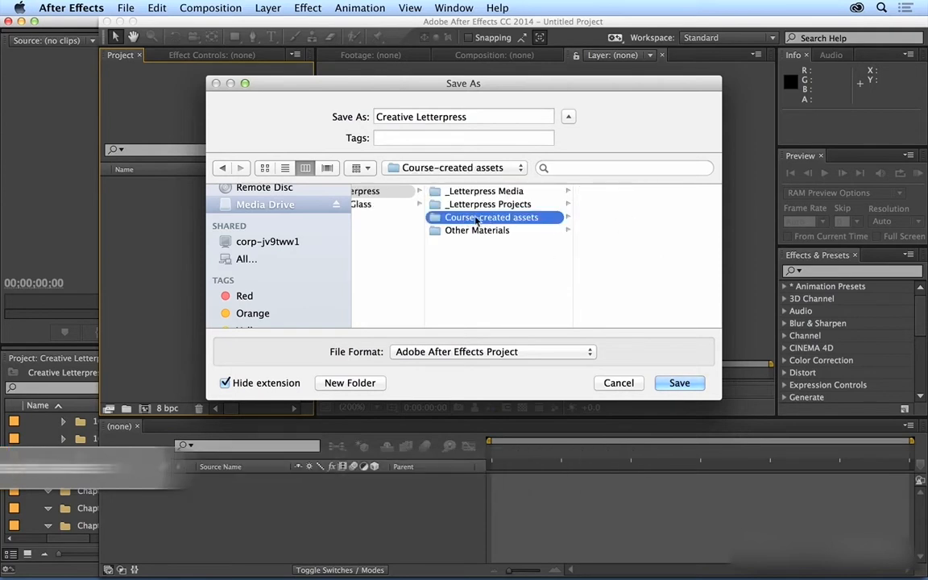
pyautogui.click(676, 384)
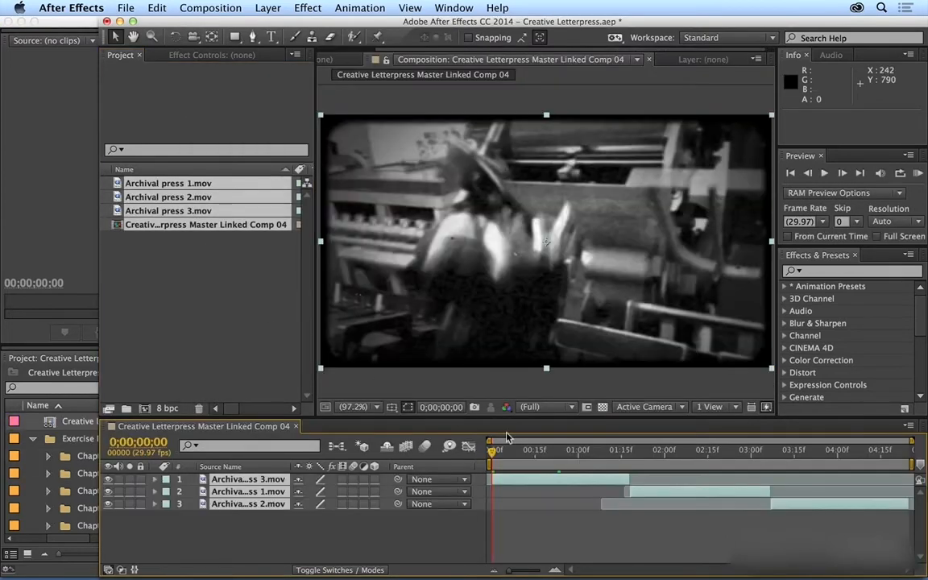
# Apply the Colorize - sepia preset to each of the three archival press layers and review the result in Premiere Pro's sequence
pyautogui.moveTo(492, 453); pyautogui.dragTo(534, 453)
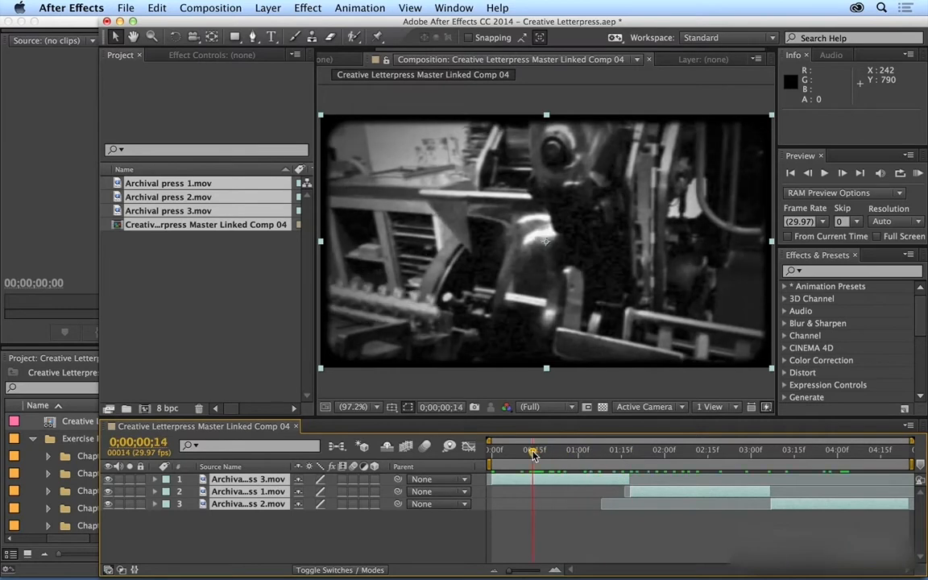
pyautogui.click(838, 272)
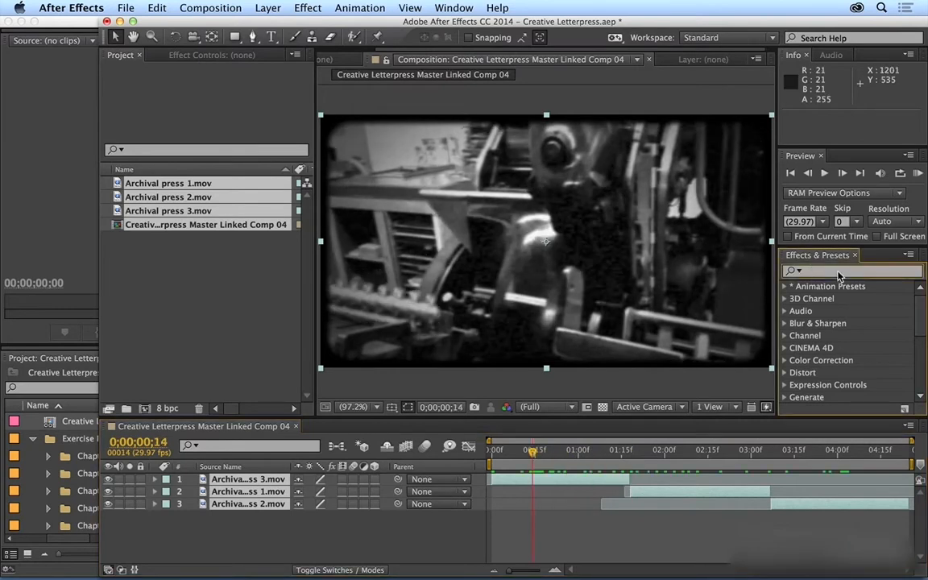
pyautogui.write('sepia')
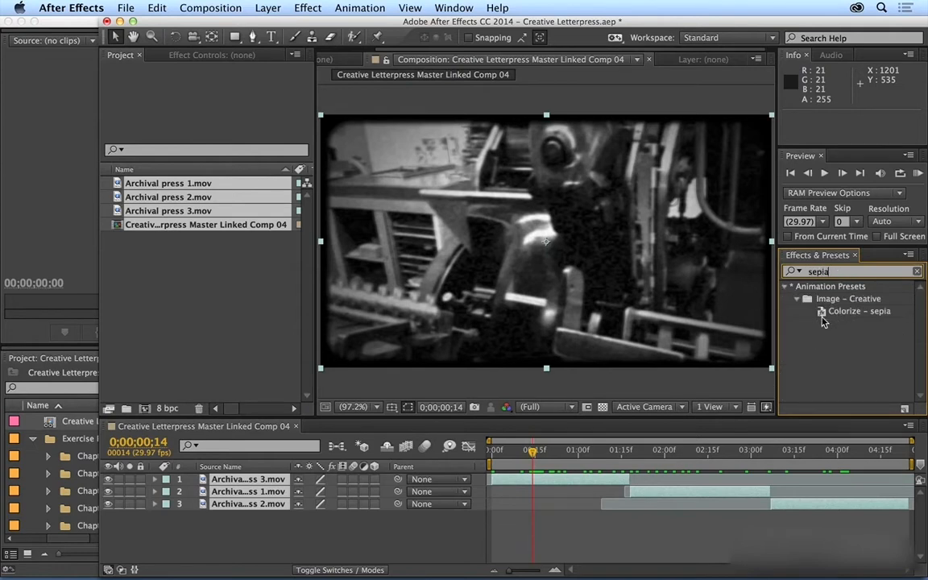
pyautogui.moveTo(823, 321); pyautogui.dragTo(580, 481)
pyautogui.moveTo(827, 313); pyautogui.dragTo(579, 492)
pyautogui.moveTo(824, 314); pyautogui.dragTo(793, 503)
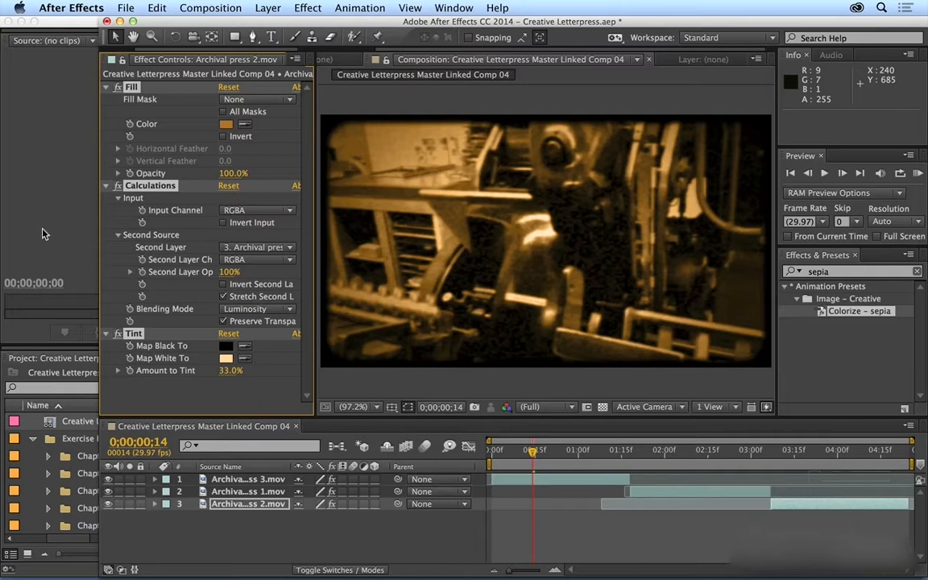
pyautogui.press('super+Tab')
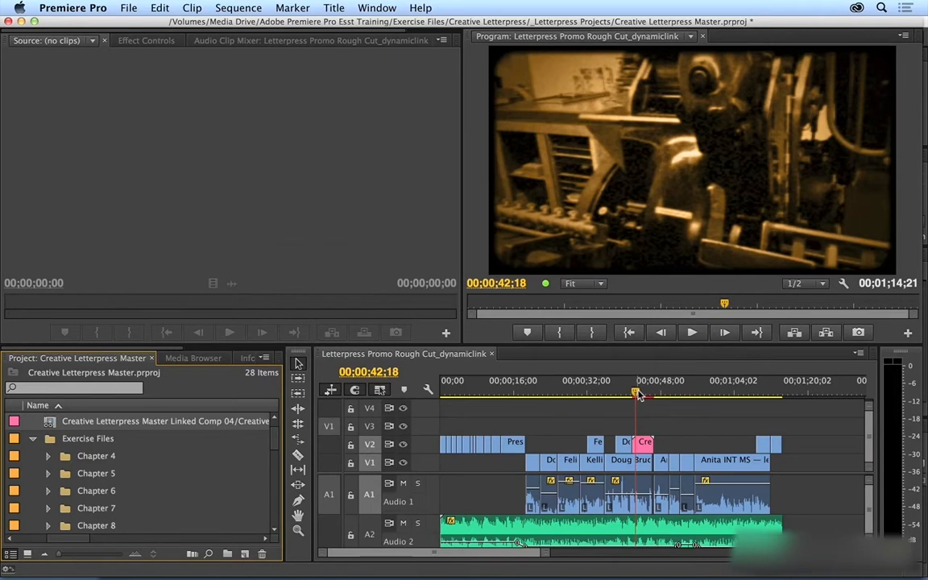
pyautogui.moveTo(636, 393)
pyautogui.mouseDown()
pyautogui.moveTo(652, 394)
pyautogui.moveTo(642, 394)
pyautogui.mouseUp()
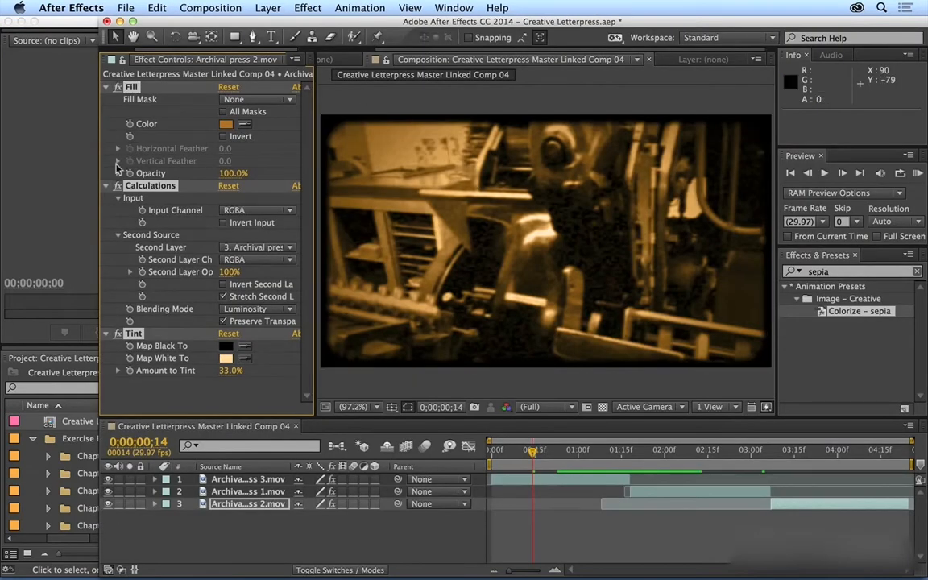
# In After Effects, start a file import and open Creative Letterpress Master.prproj from the _Letterpress Projects folder
pyautogui.scroll(3, 121, 61)
pyautogui.click(123, 64)
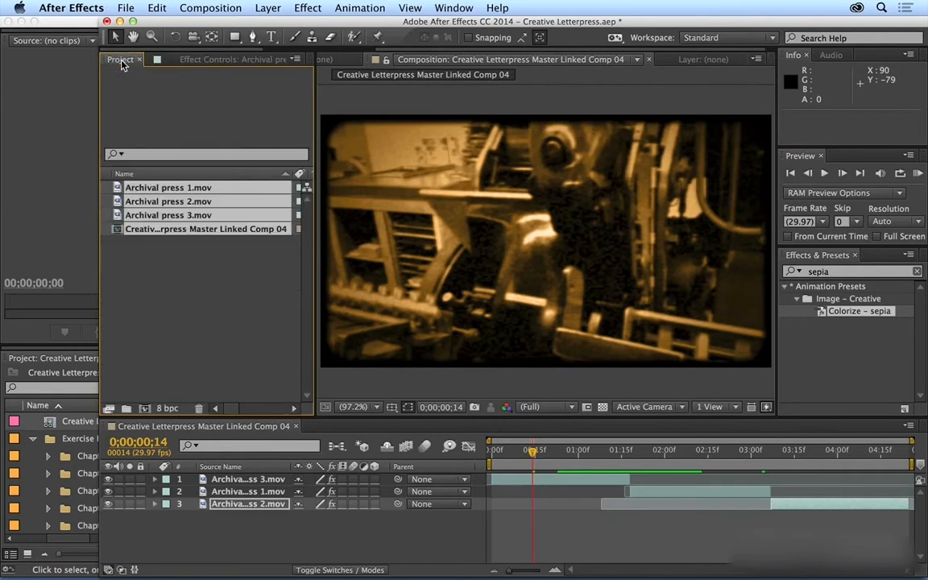
pyautogui.click(159, 278)
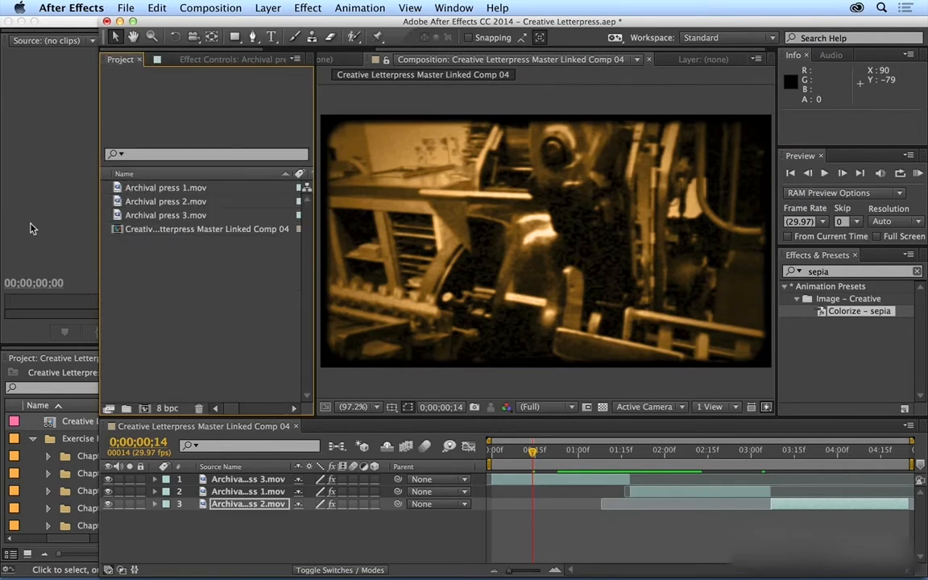
pyautogui.rightClick(160, 280)
pyautogui.moveTo(161, 342)
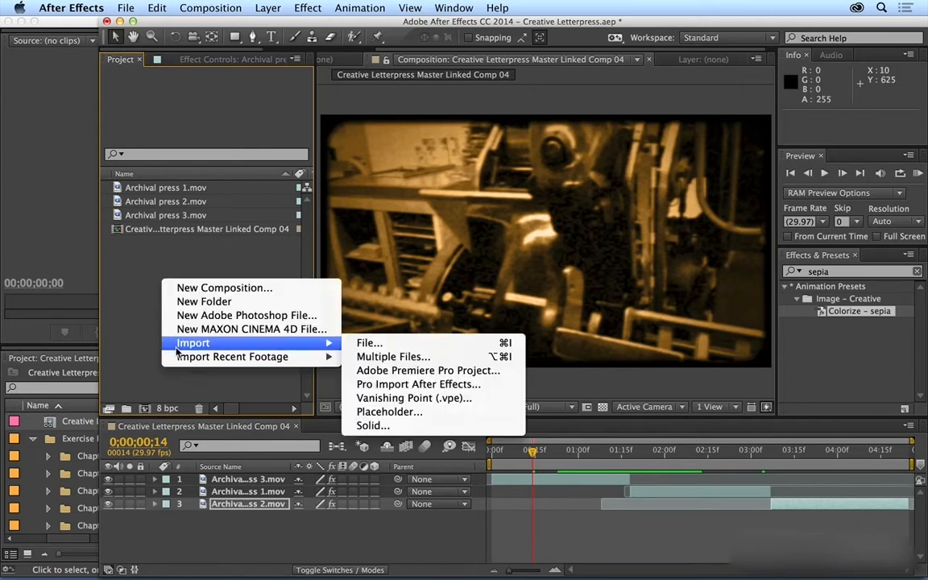
pyautogui.click(390, 346)
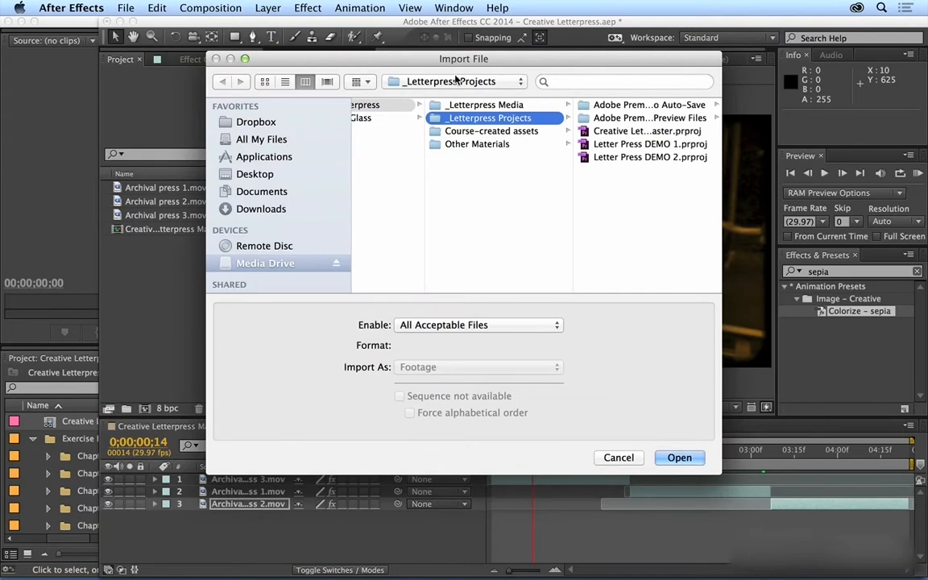
pyautogui.click(646, 130)
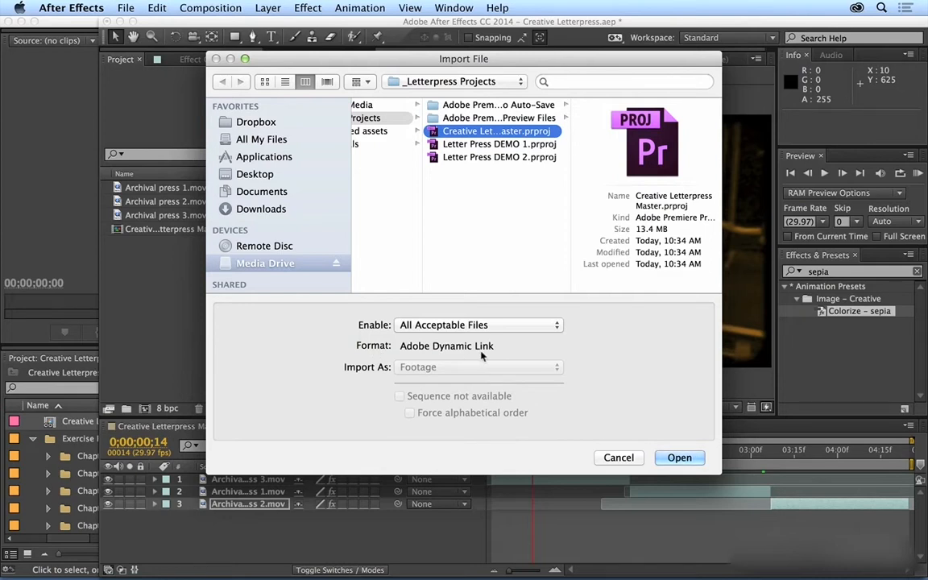
pyautogui.click(678, 457)
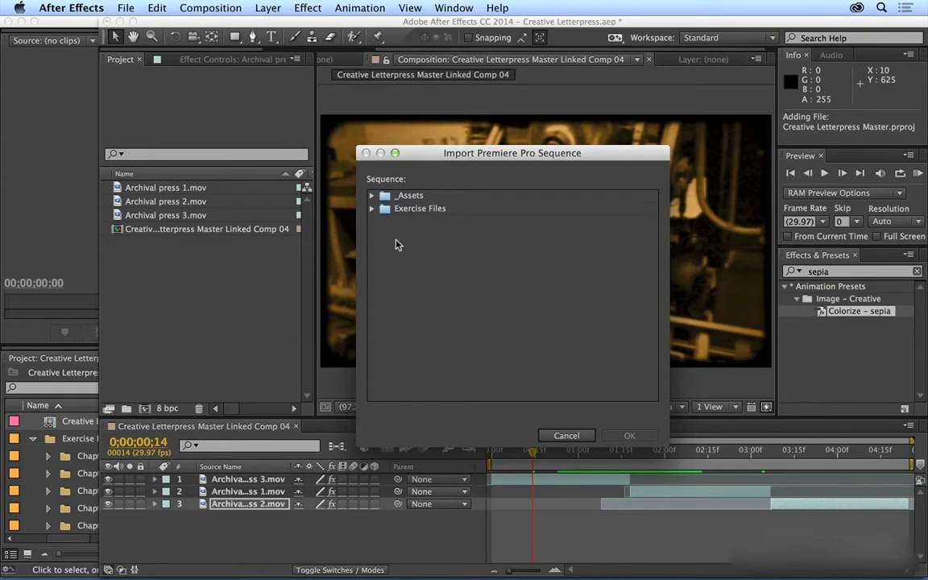
# Import the Letterpress Promo Final sequence found in _Assets > Final Materials > _Sequence
pyautogui.click(372, 196)
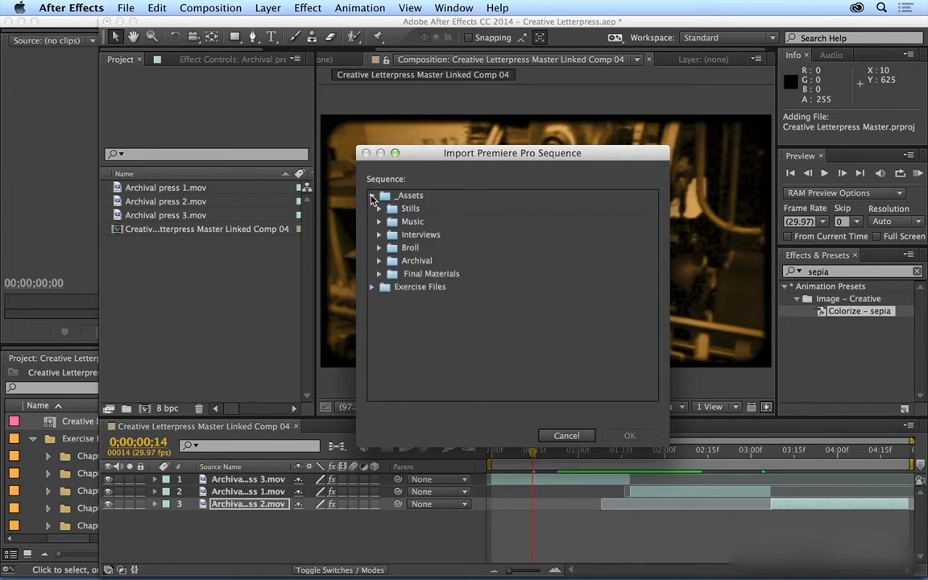
pyautogui.click(379, 274)
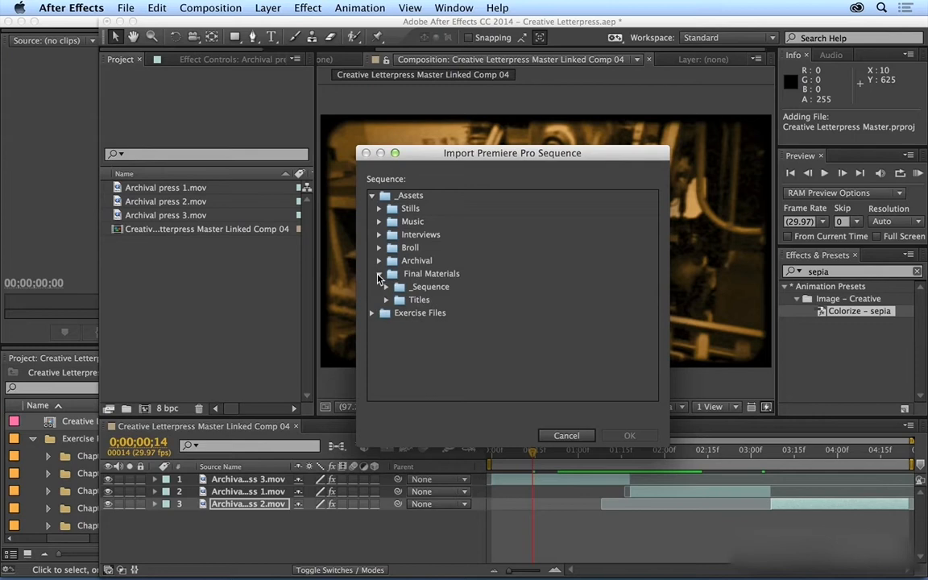
pyautogui.click(385, 286)
pyautogui.click(426, 301)
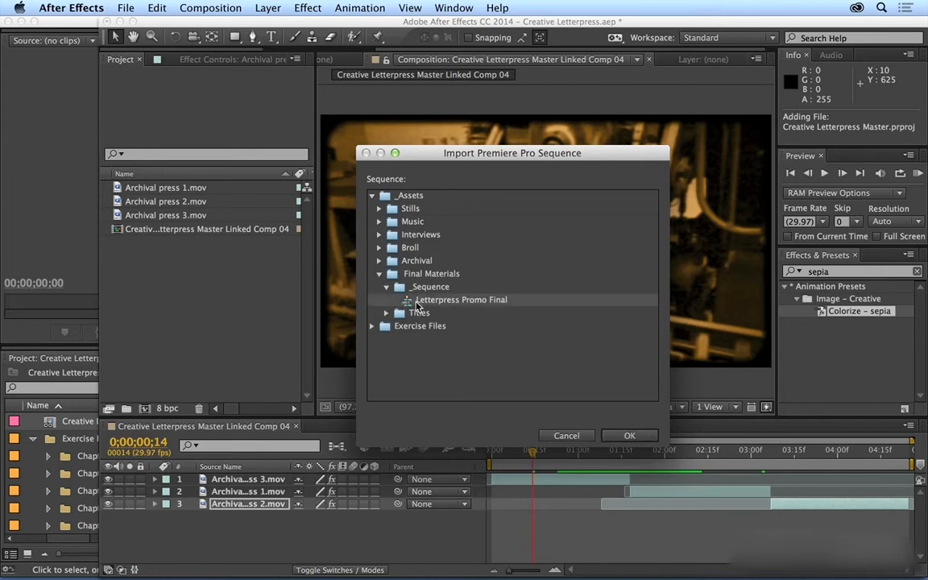
pyautogui.click(629, 434)
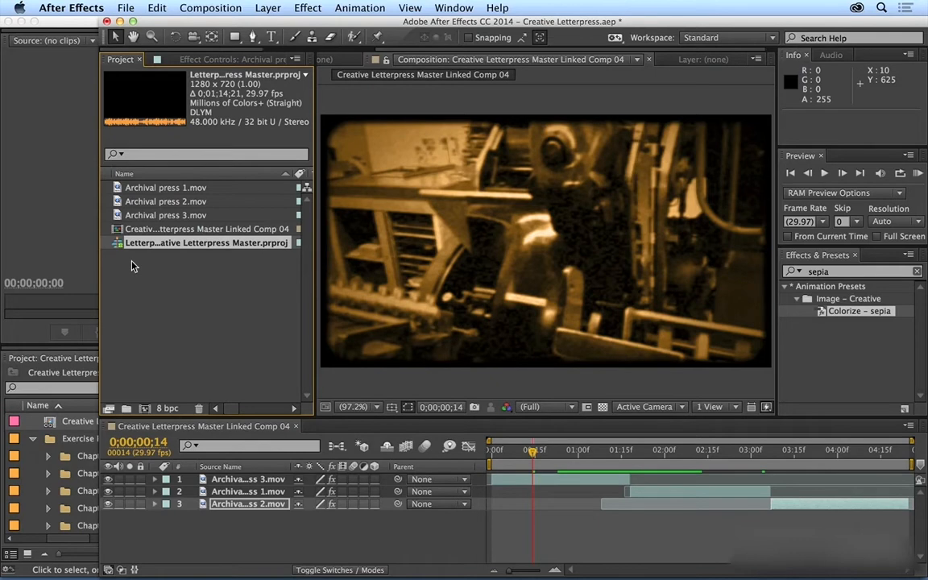
# Create a new composition from the imported Premiere Pro sequence and preview its footage up to about 0;00;07;04
pyautogui.rightClick(119, 243)
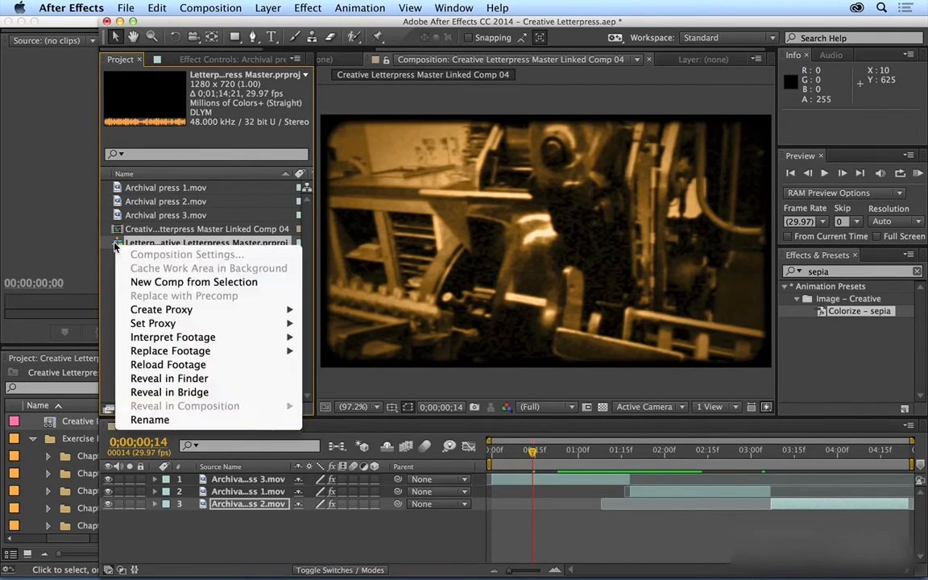
pyautogui.click(145, 282)
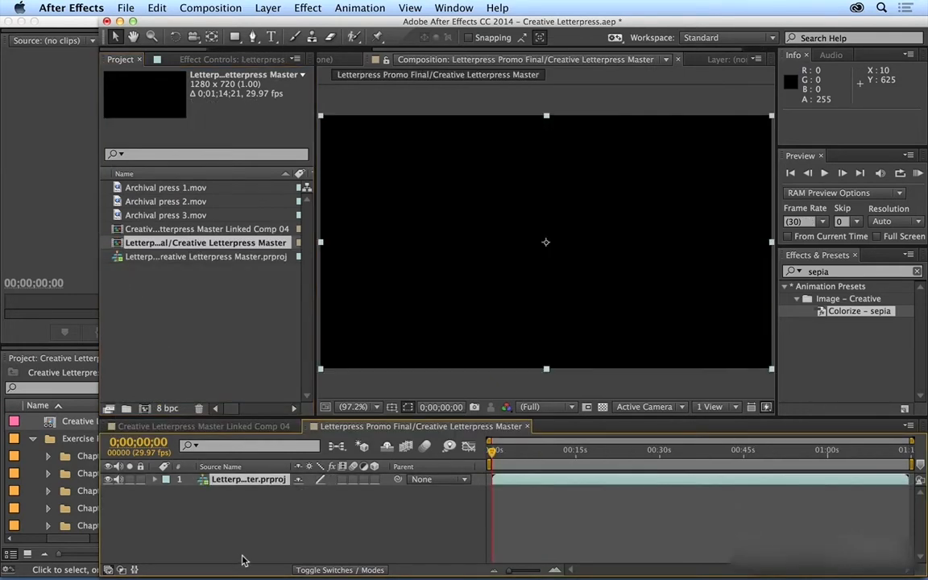
pyautogui.click(505, 455)
pyautogui.click(521, 455)
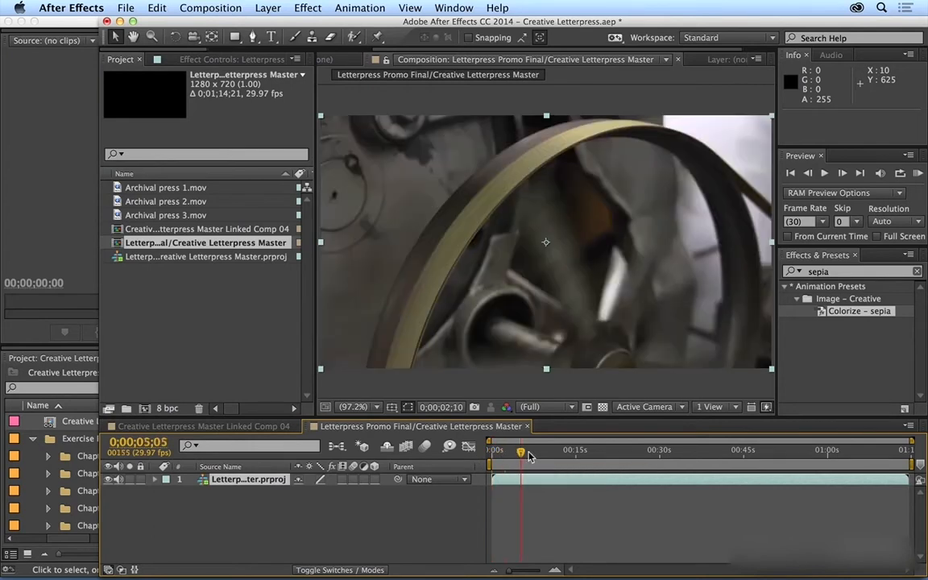
pyautogui.click(531, 455)
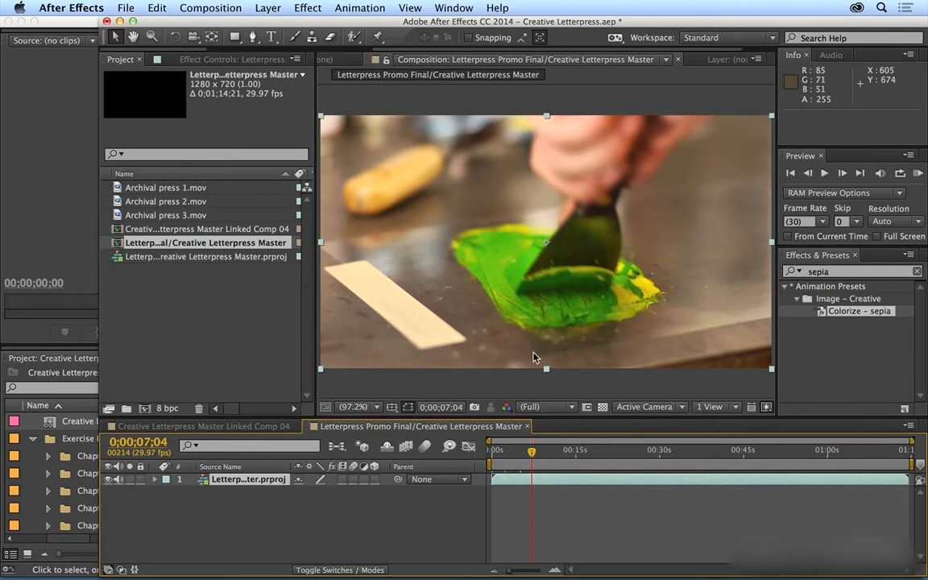
# Switch to Premiere Pro and open the Letterpress Promo Final sequence from _Assets > Final Materials > _Sequence
pyautogui.click(24, 221)
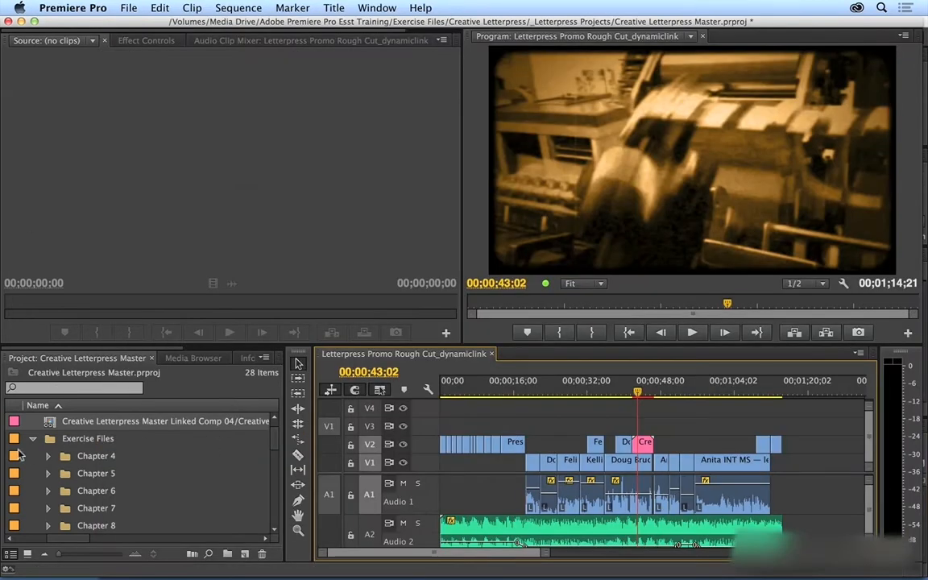
pyautogui.scroll(1, 29, 455)
pyautogui.click(33, 421)
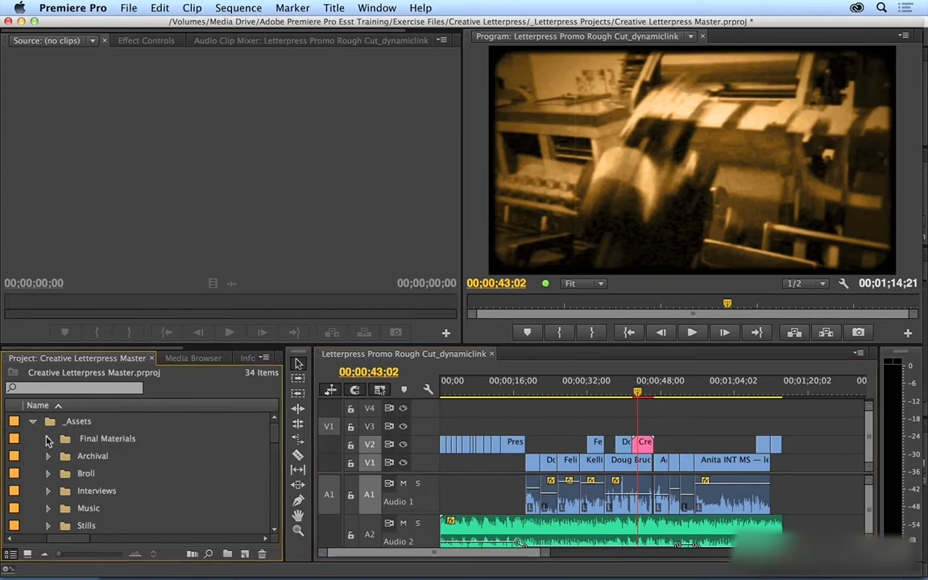
pyautogui.click(47, 439)
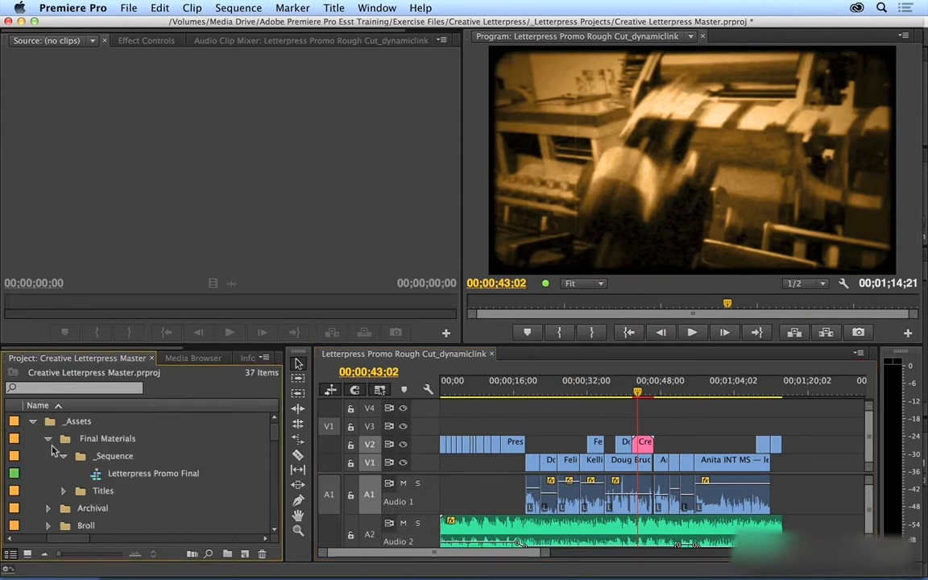
pyautogui.doubleClick(96, 478)
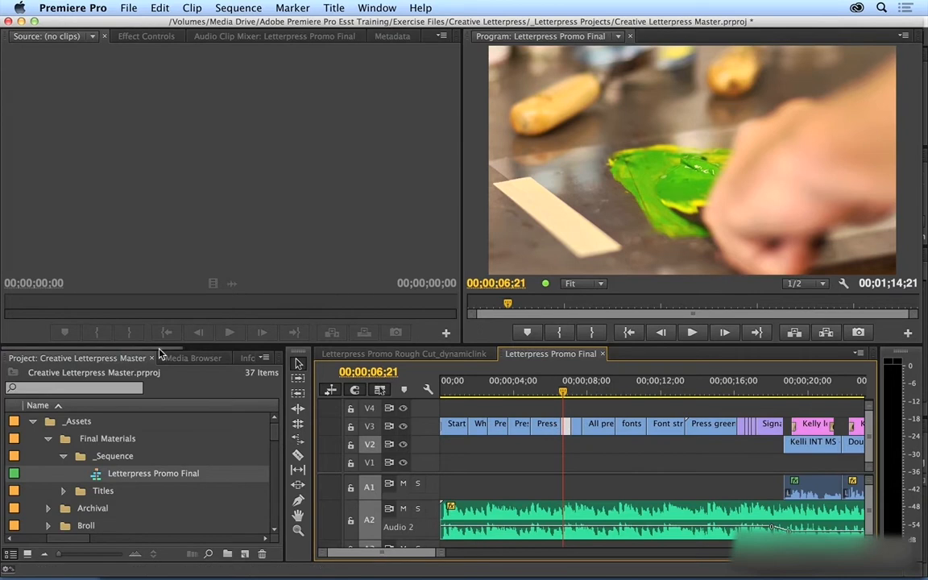
# Find the Change Color effect, apply it to the ink-mixing clip under the playhead, and show that clip's effect settings
pyautogui.scroll(-2, 216, 355)
pyautogui.scroll(-2, 201, 356)
pyautogui.click(114, 376)
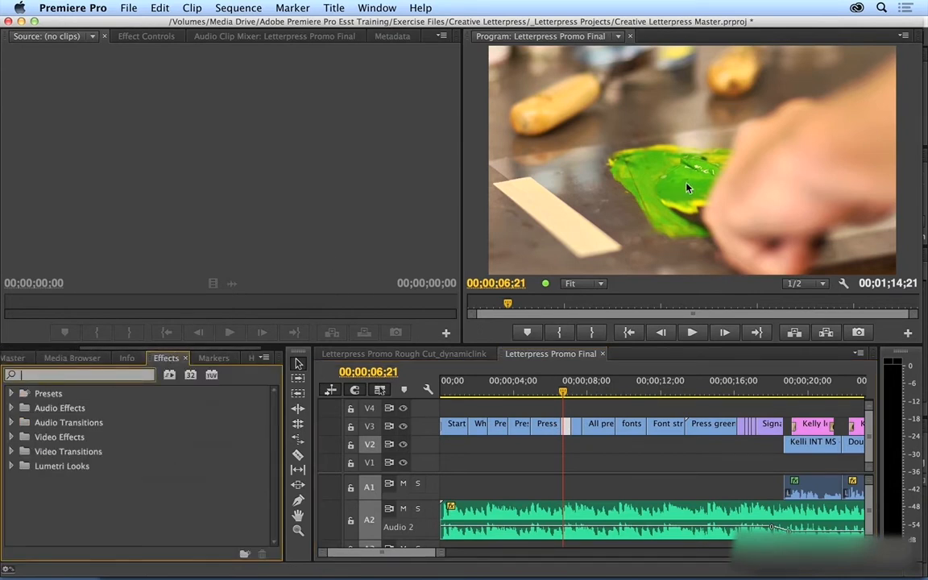
pyautogui.write('color')
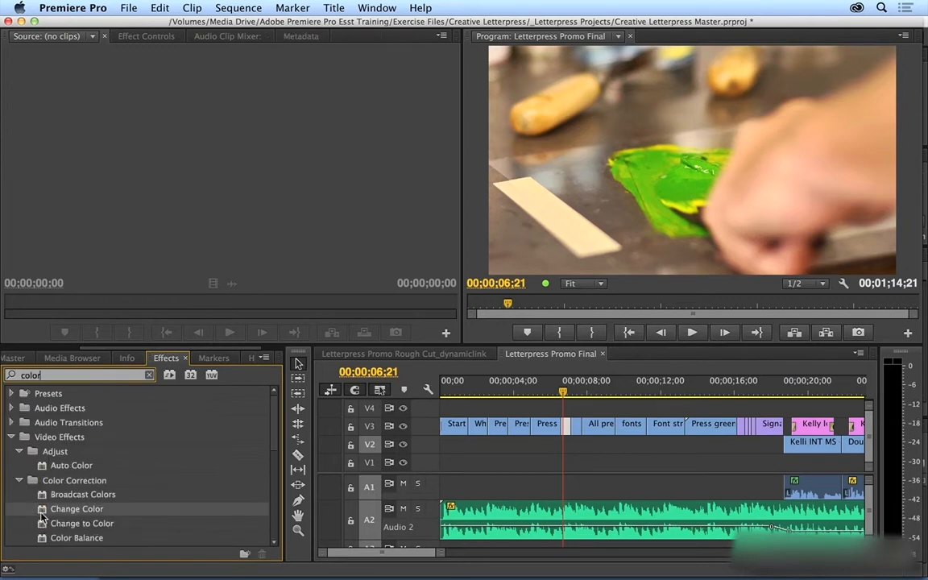
pyautogui.moveTo(43, 510); pyautogui.dragTo(509, 383)
pyautogui.click(145, 36)
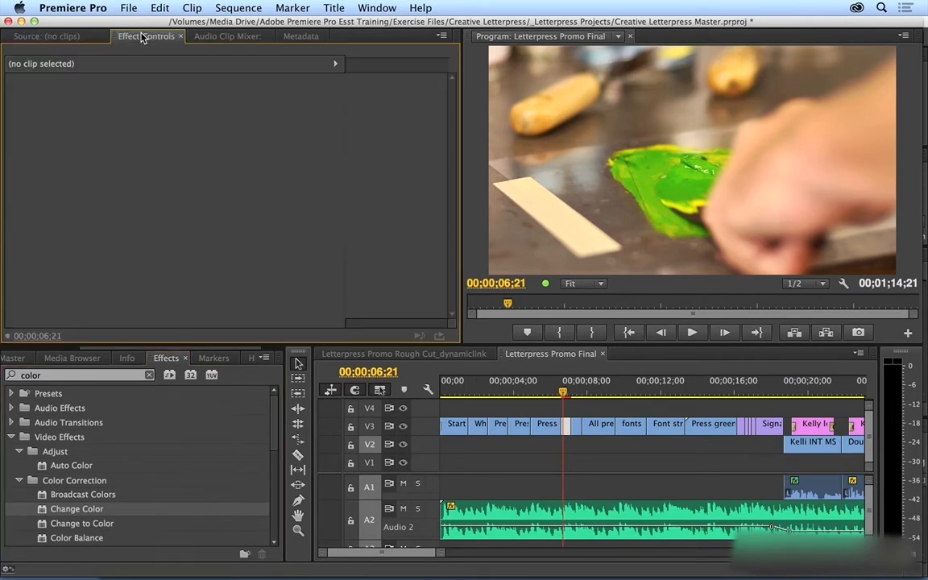
pyautogui.click(564, 424)
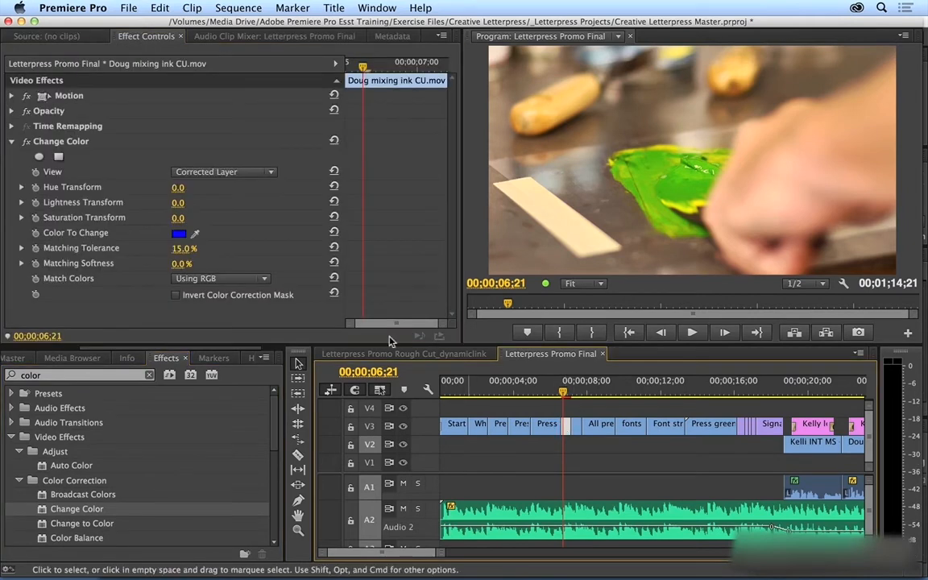
# Sample the green ink as Color To Change, set hue -30, lightness 12, saturation 13 and matching softness 8%, and switch to After Effects
pyautogui.click(195, 234)
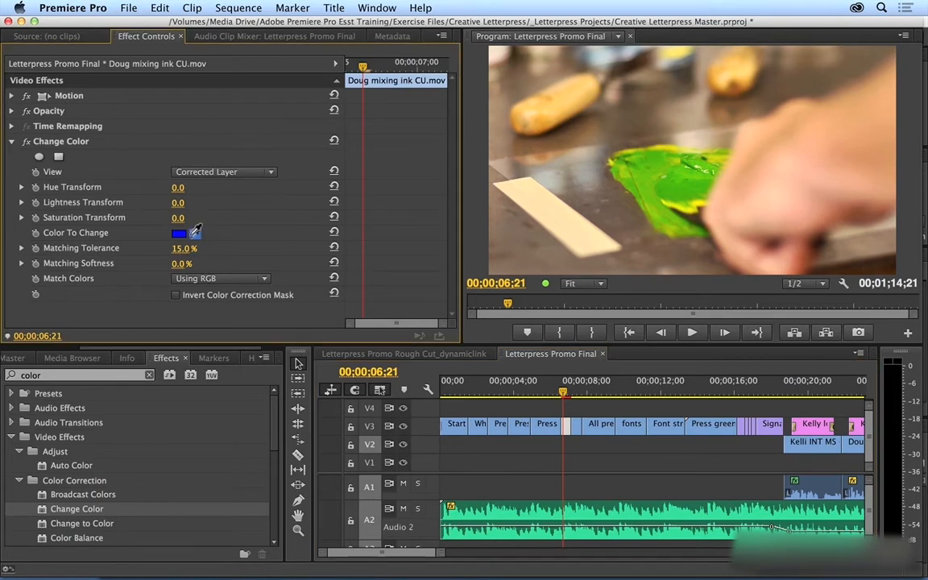
pyautogui.click(683, 184)
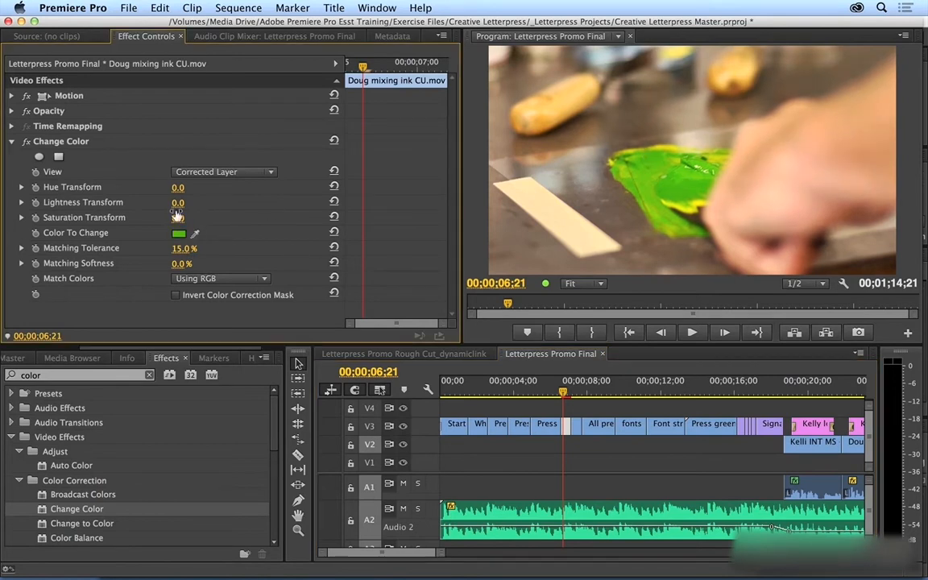
pyautogui.moveTo(177, 186)
pyautogui.mouseDown()
pyautogui.moveTo(153, 187)
pyautogui.moveTo(185, 201)
pyautogui.moveTo(182, 217)
pyautogui.mouseUp()
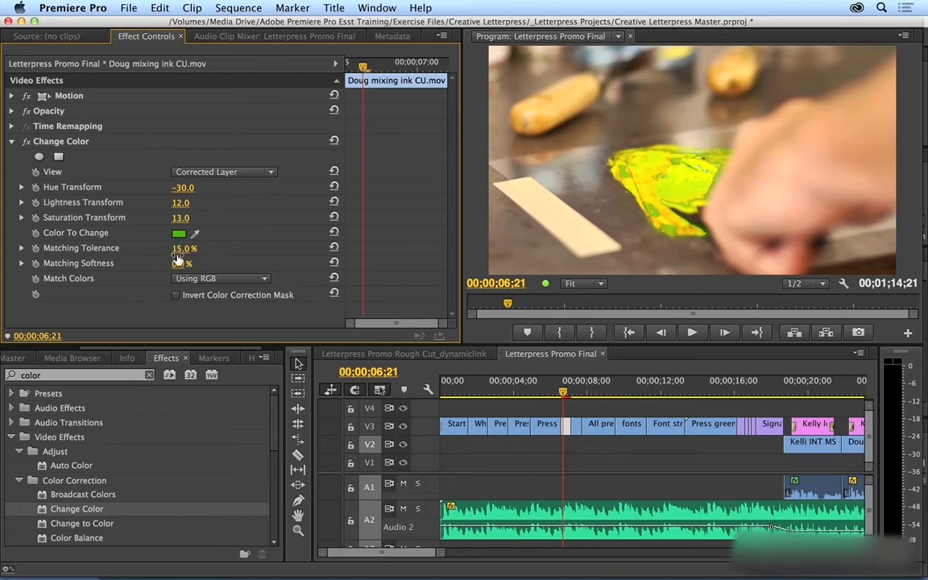
pyautogui.moveTo(181, 263); pyautogui.dragTo(187, 262)
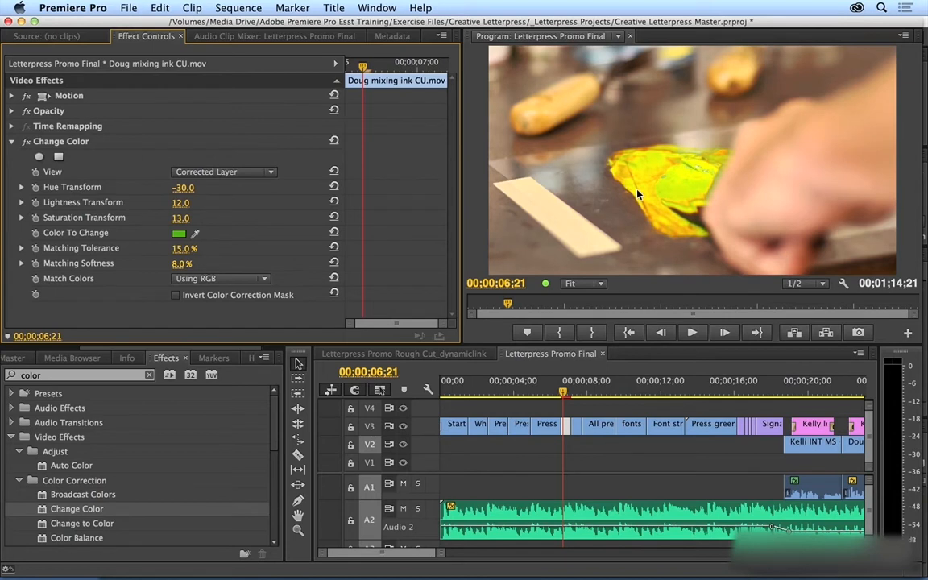
pyautogui.press('super+Tab')
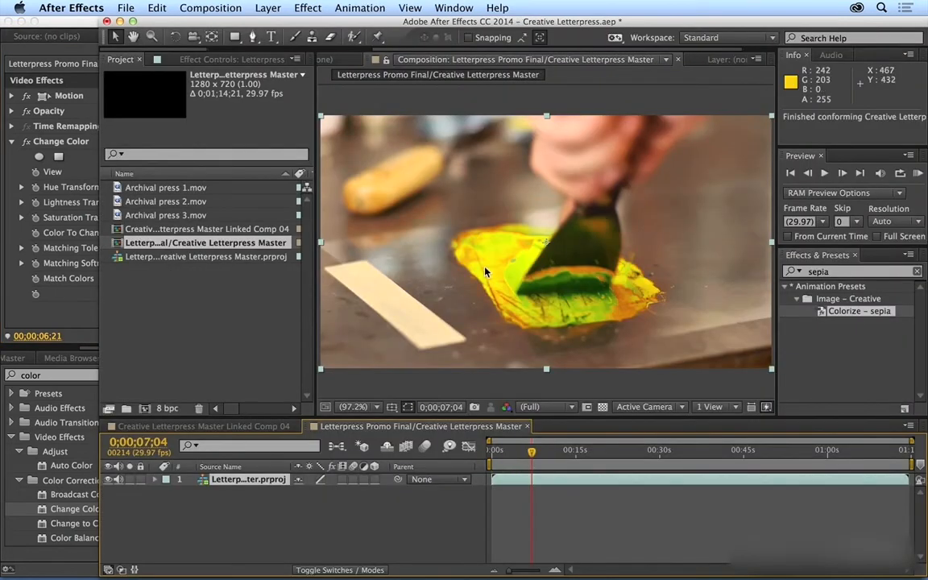